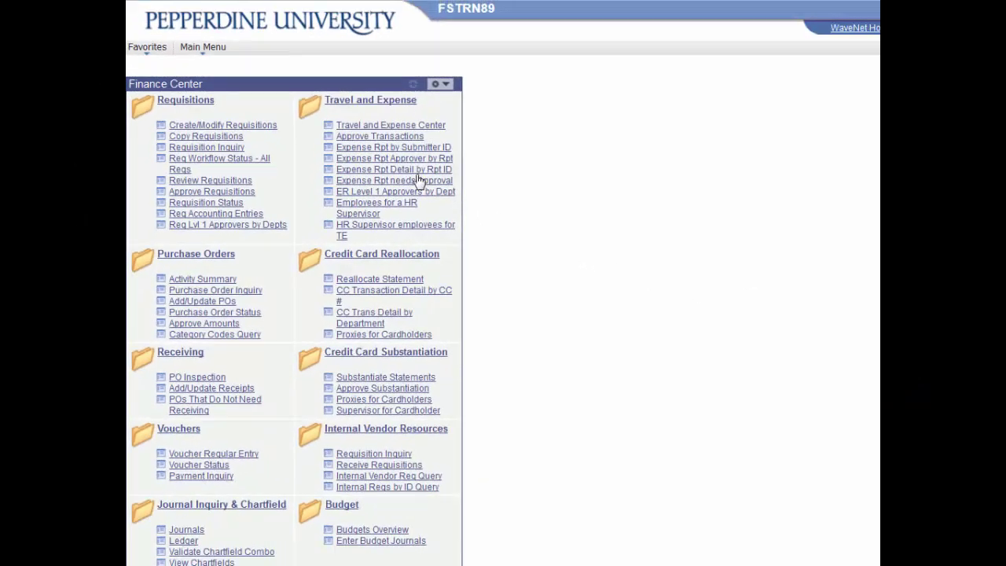
Step: Go through Main Menu > Reporting Tools > Query to open Query Manager
click(211, 47)
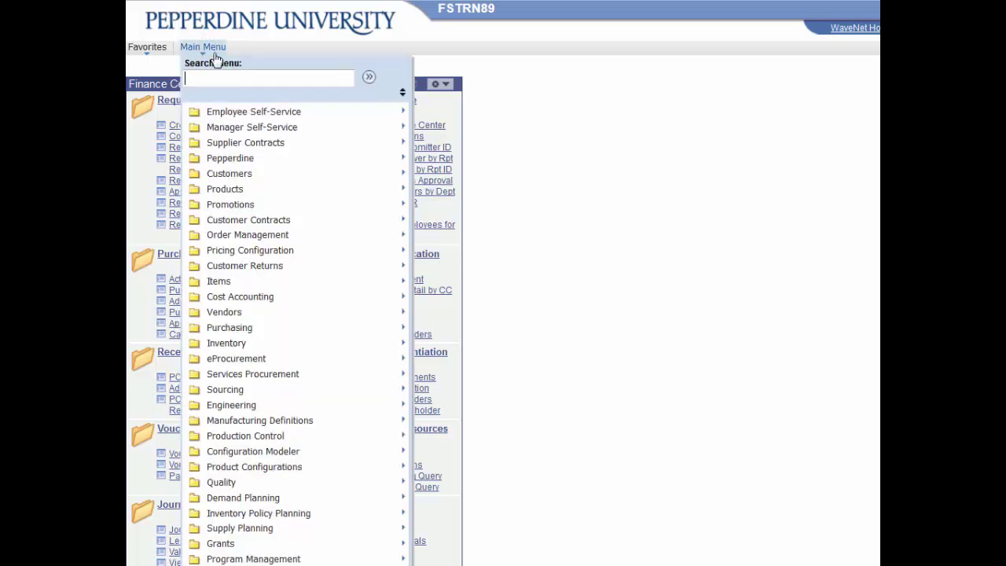
scroll(219, 471, down, 10)
scroll(219, 471, down, 5)
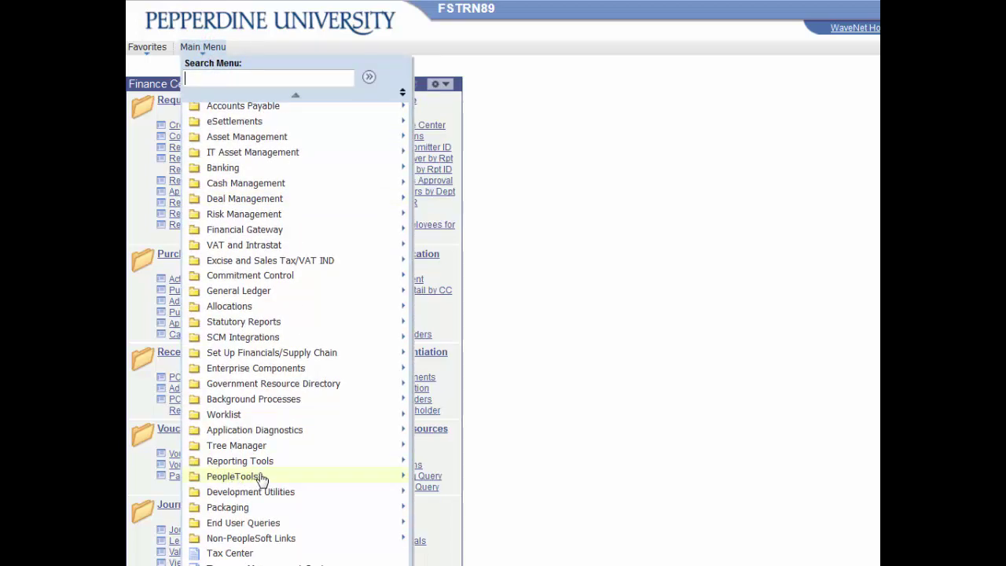
mouse_move(366, 463)
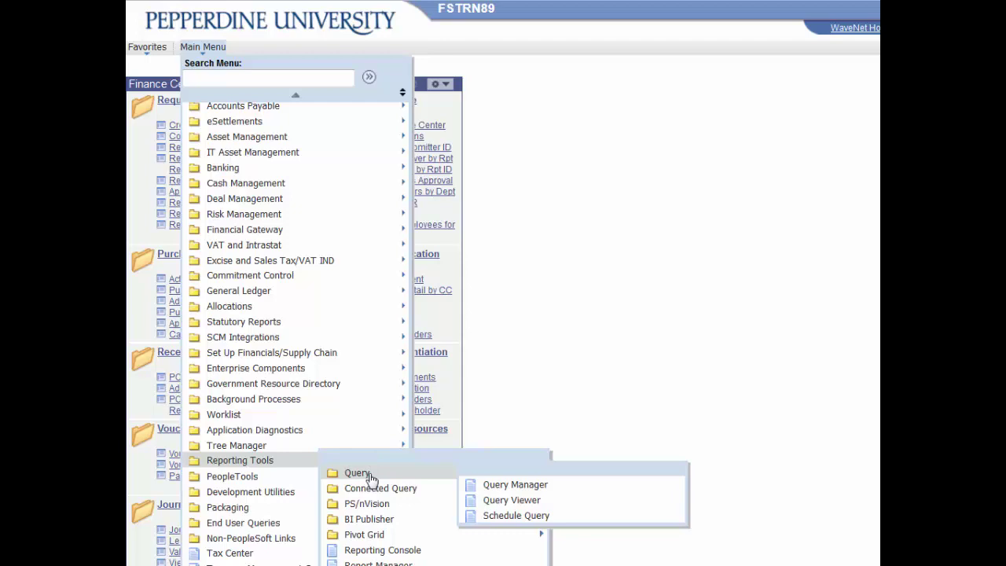
click(519, 487)
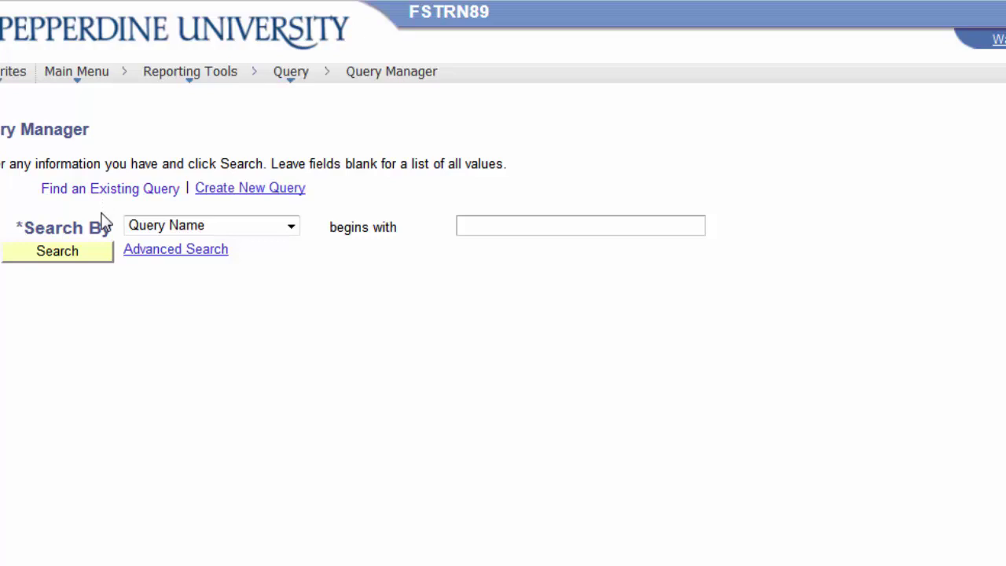
click(290, 227)
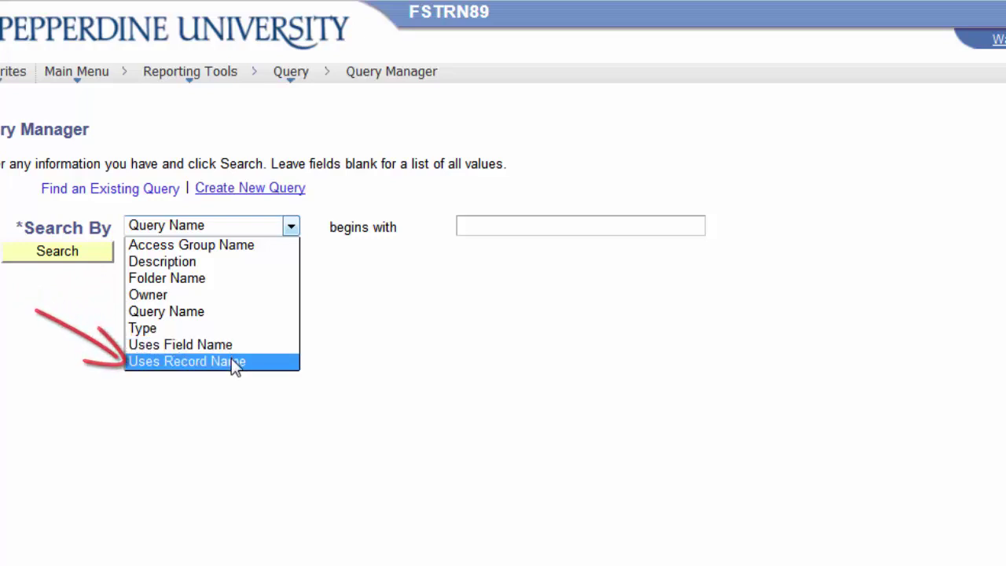
click(228, 316)
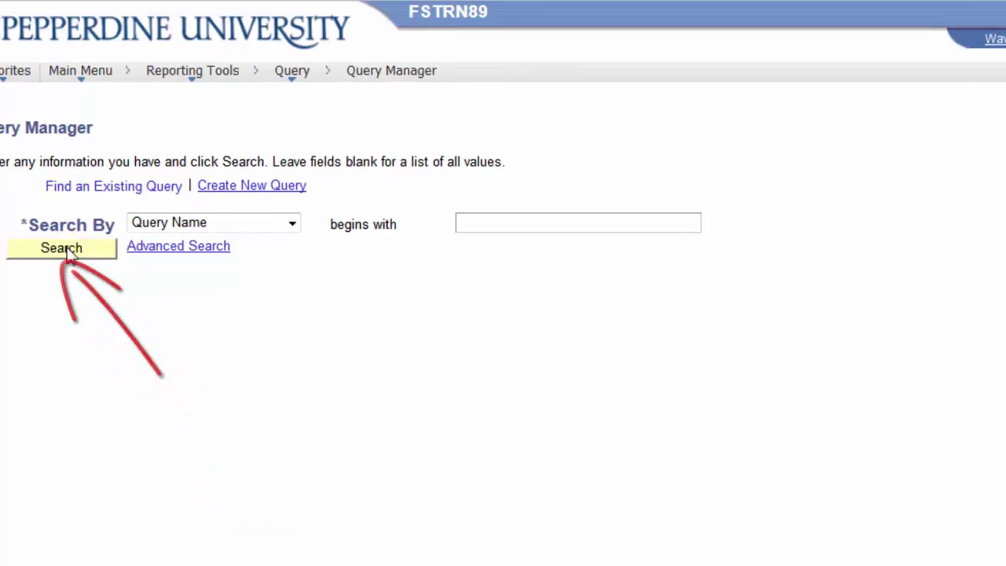
Step: Run a blank Query Name search and scroll through the first 30 of 300 queries
click(63, 249)
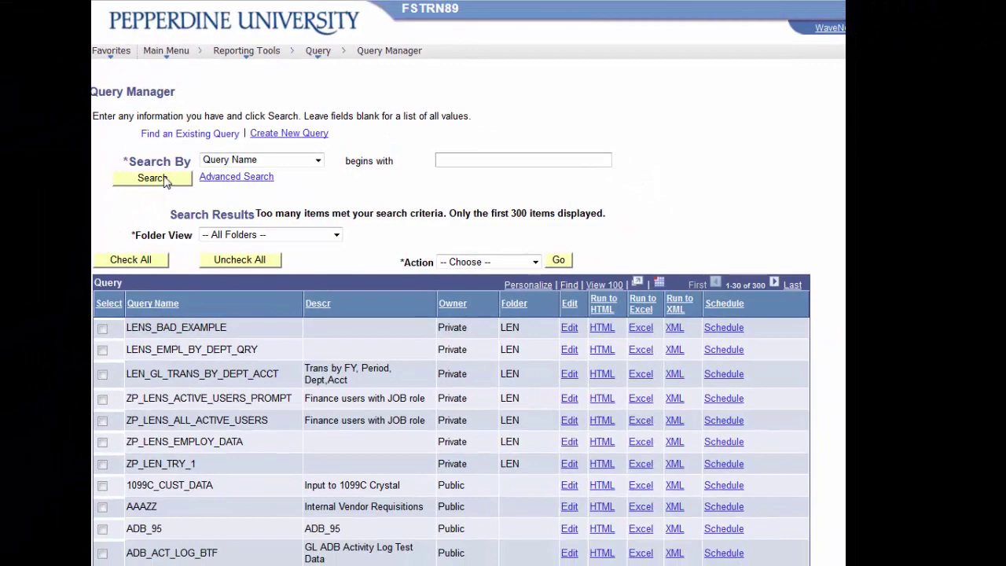
scroll(165, 181, down, 3)
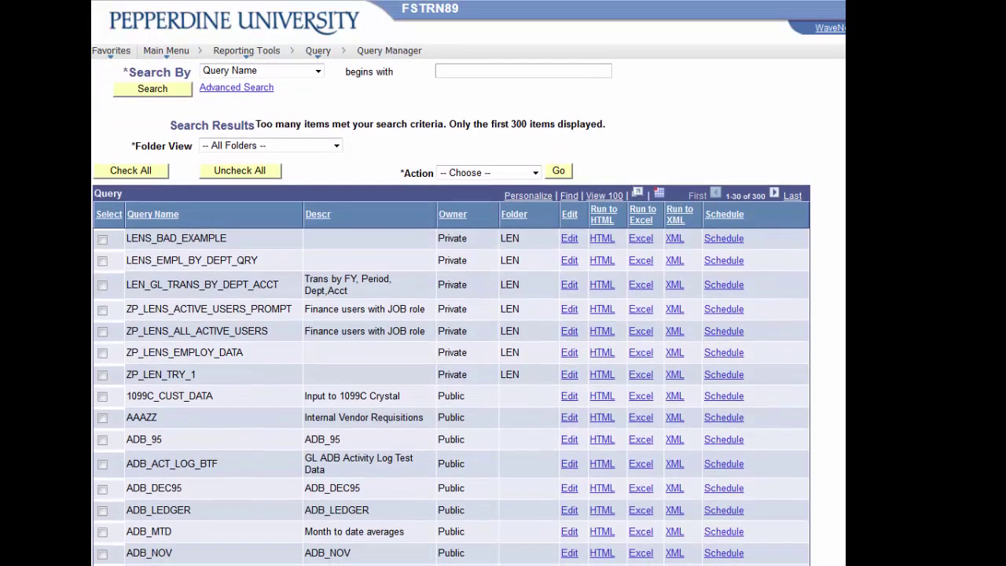
scroll(451, 314, down, 9)
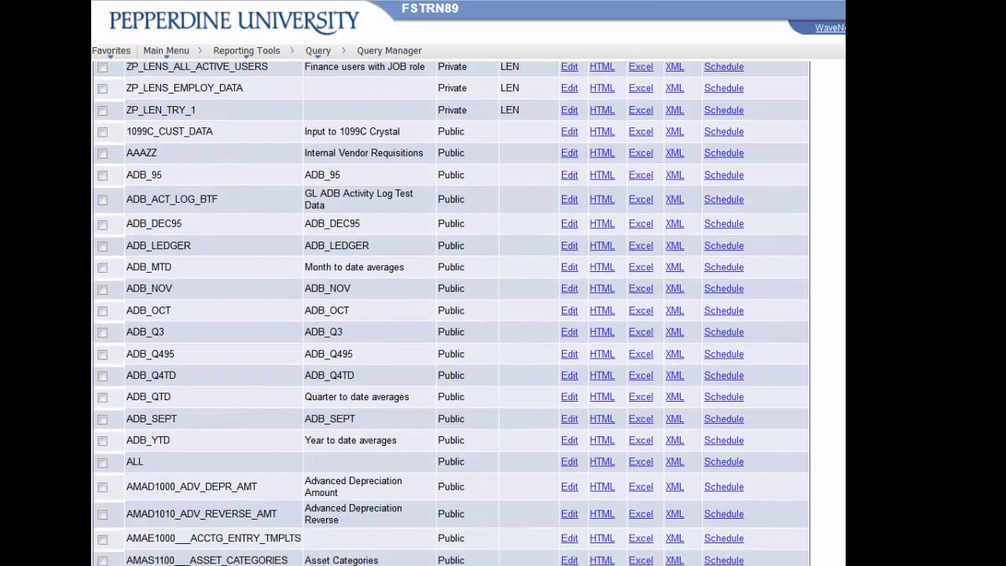
scroll(451, 315, down, 1)
scroll(451, 314, up, 9)
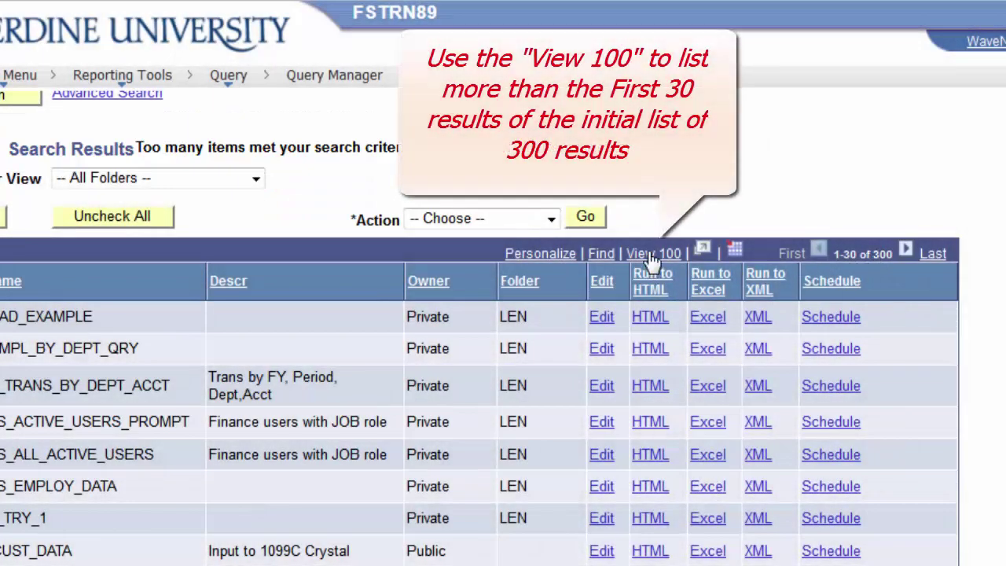
Step: Switch the results grid to View 100 and scroll down and back up the list
click(651, 254)
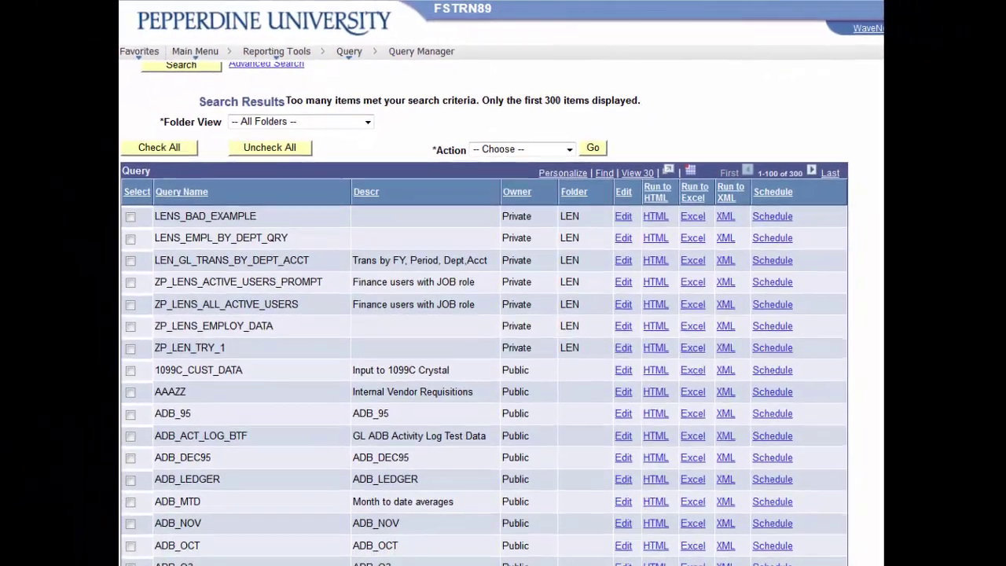
scroll(485, 312, down, 2)
scroll(486, 312, down, 10)
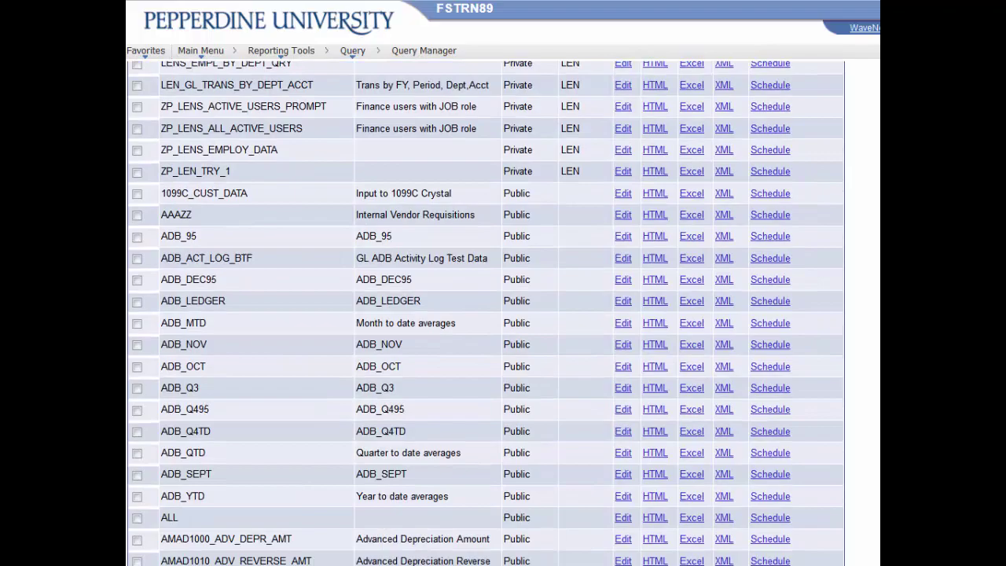
scroll(485, 313, down, 6)
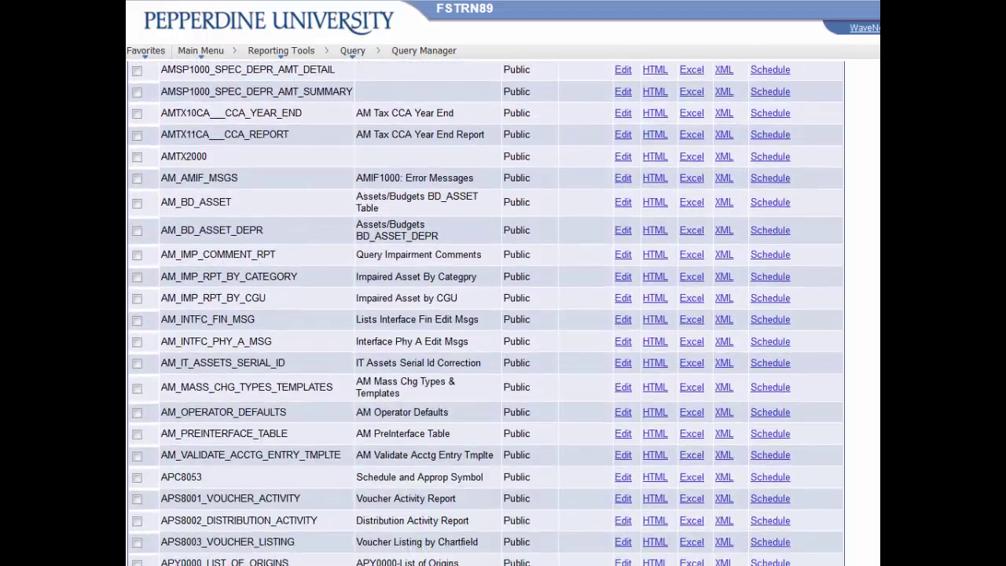
scroll(485, 313, down, 6)
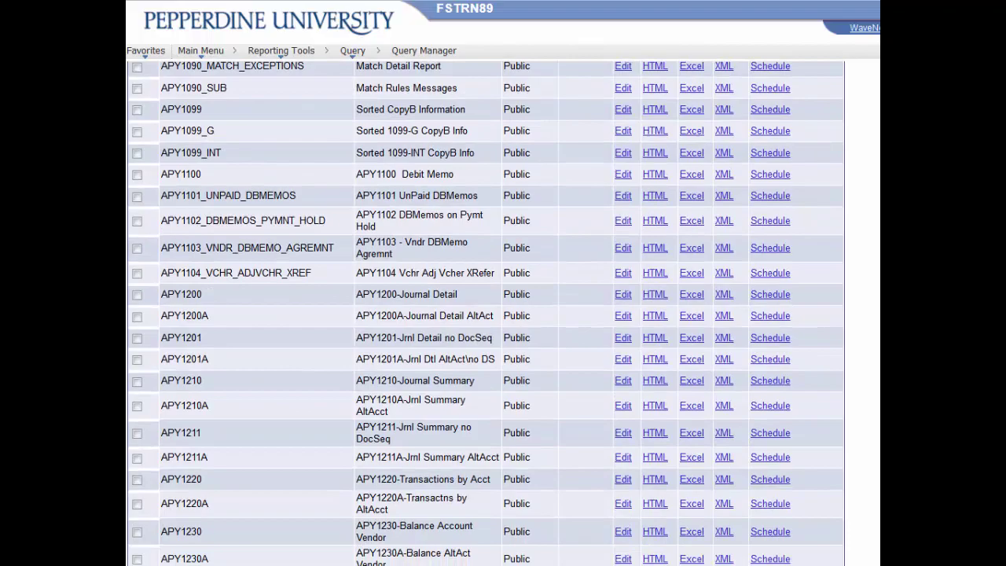
scroll(485, 313, up, 9)
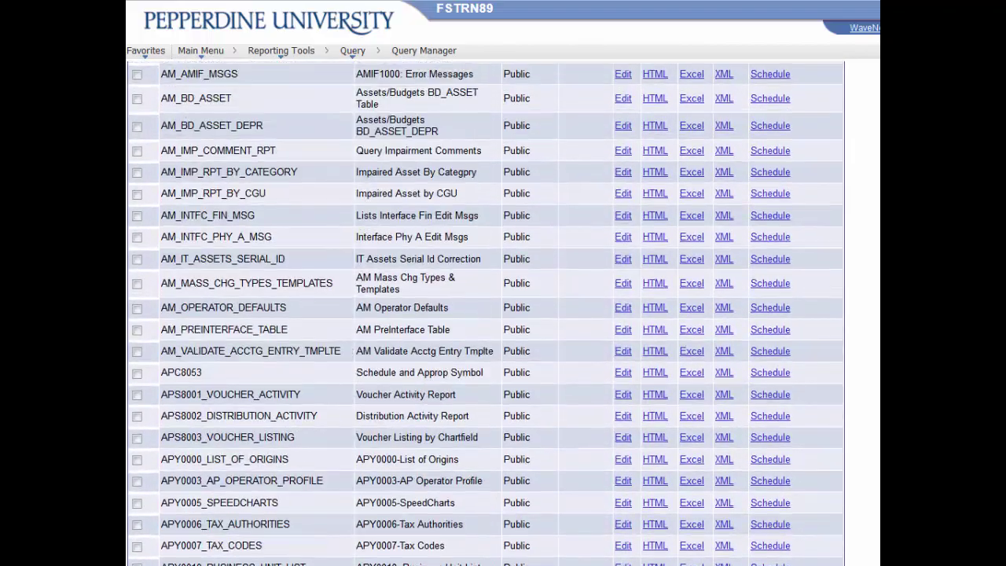
scroll(485, 313, up, 15)
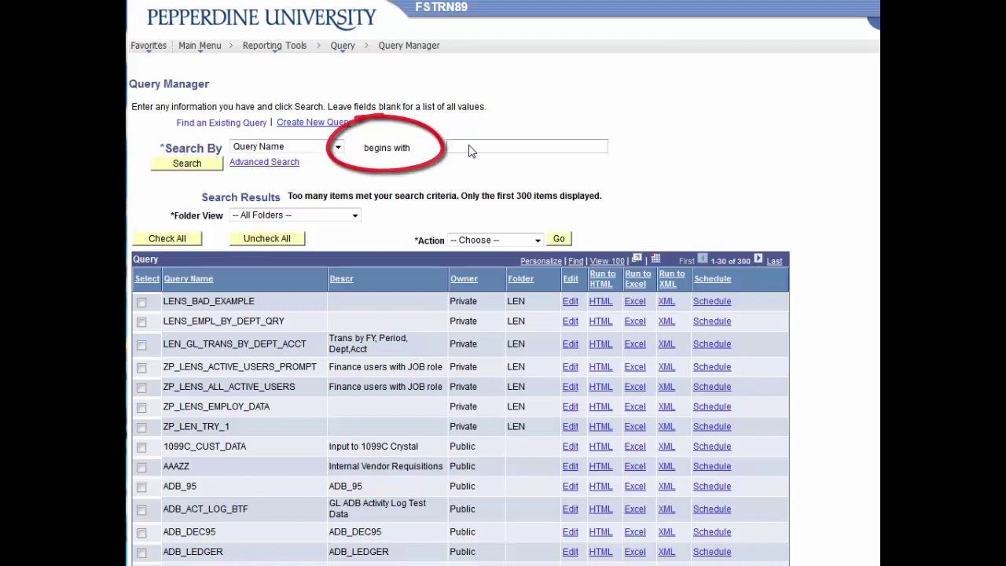
Step: Search for queries whose names begin with JOB
click(470, 146)
text(job)
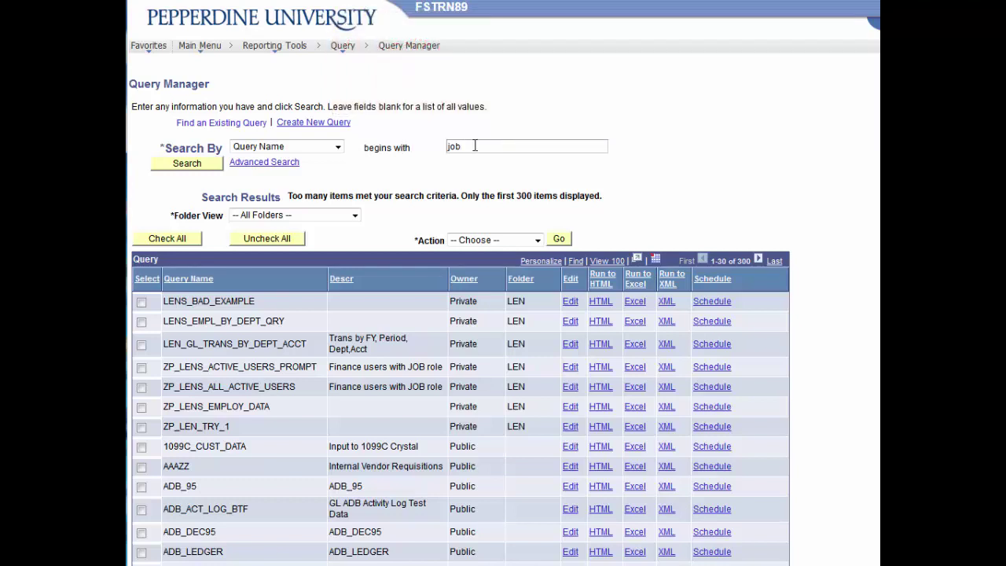
click(199, 163)
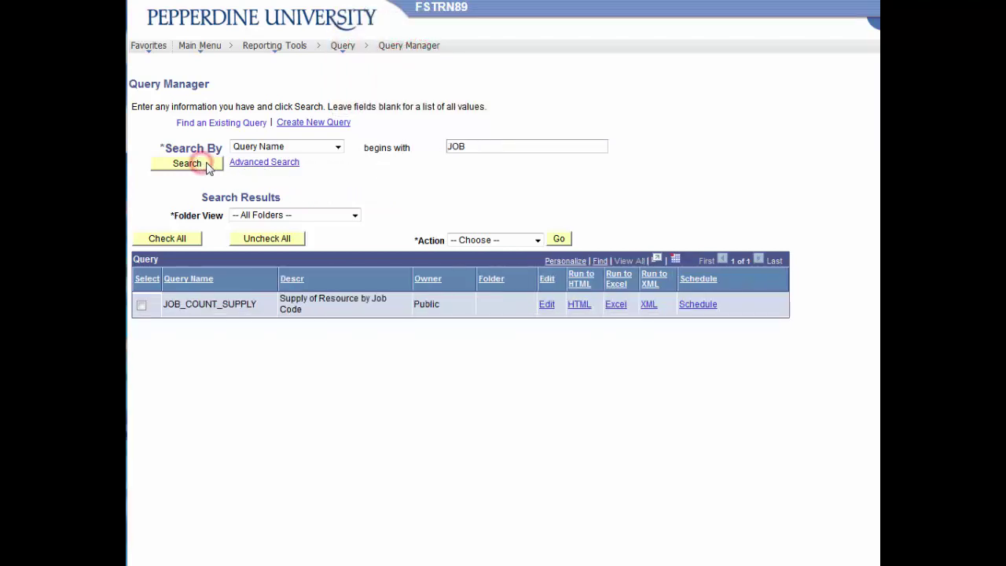
Step: Add a % wildcard before JOB and rerun the query name search
click(448, 146)
text(%)
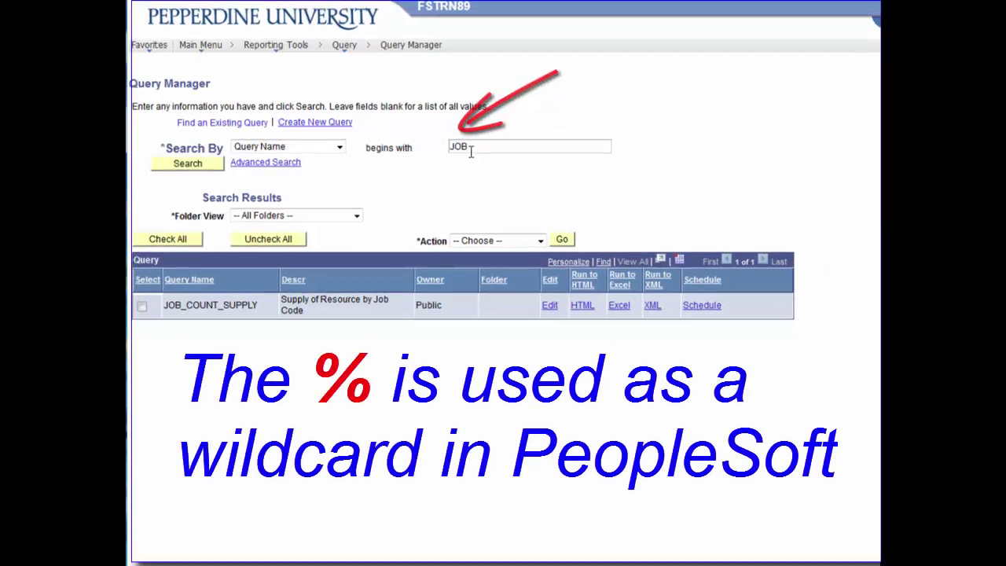
click(199, 163)
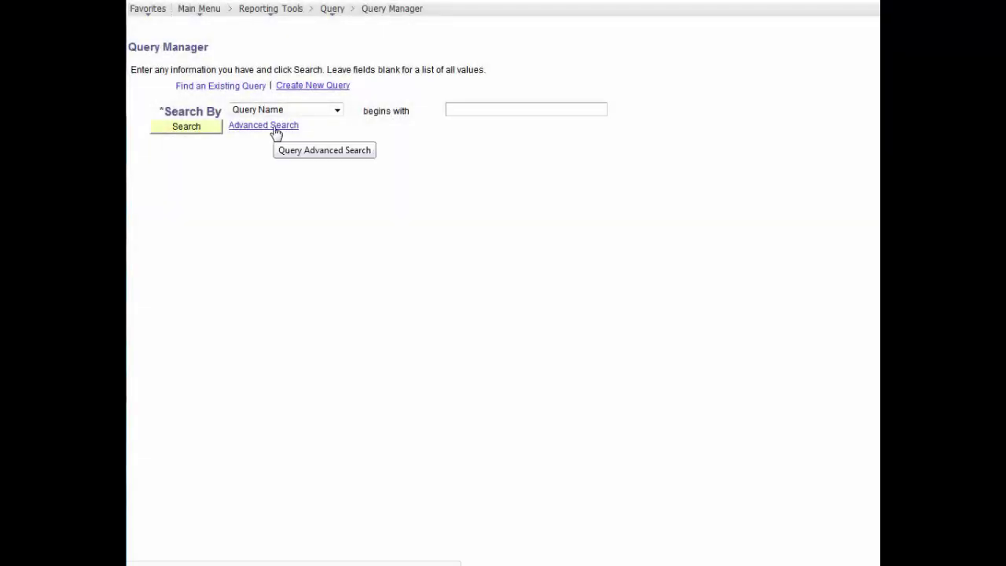
Step: In Advanced Search, find queries whose Query Name begins with job
click(276, 132)
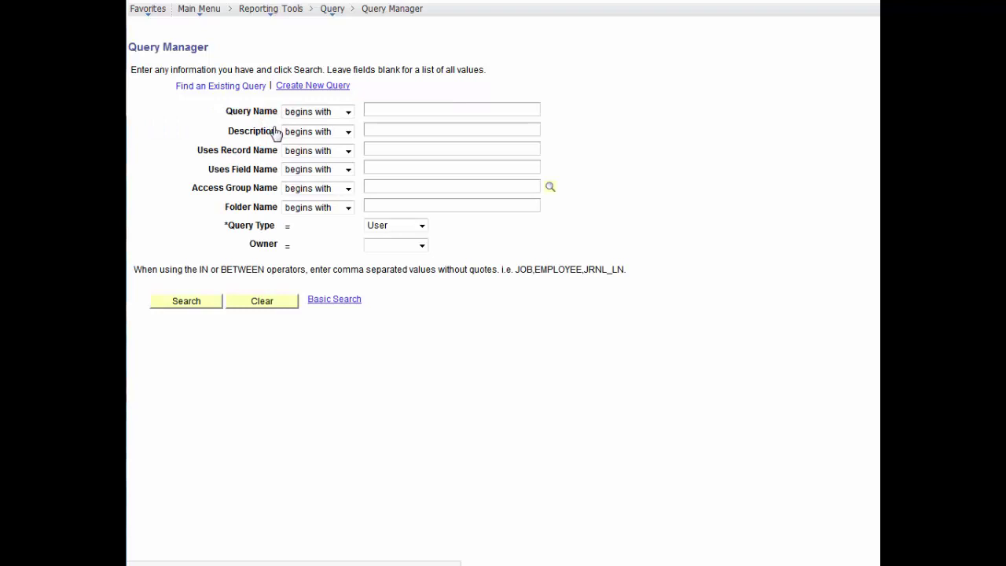
click(379, 105)
click(194, 302)
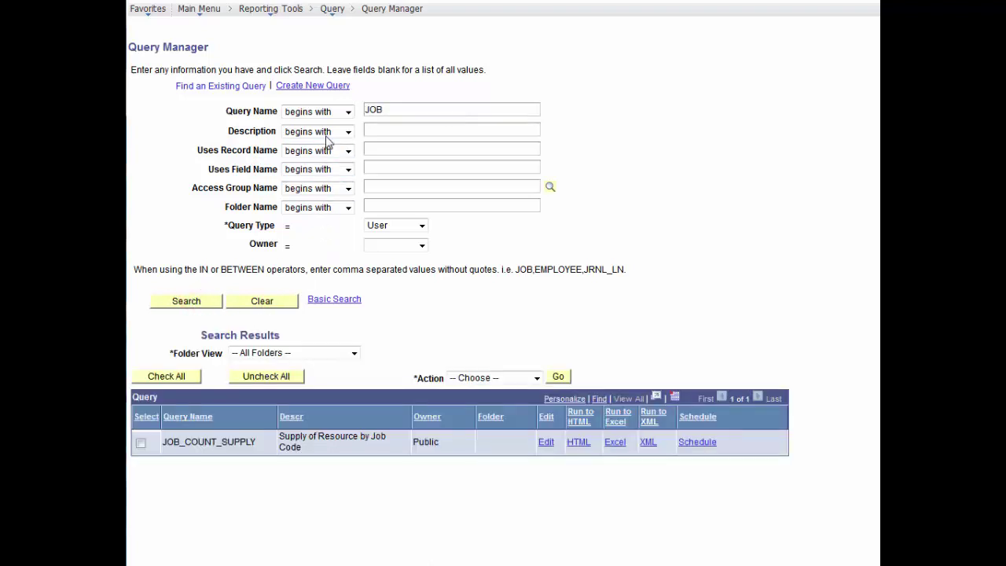
Step: Change the Query Name operator to contains and search again
click(348, 111)
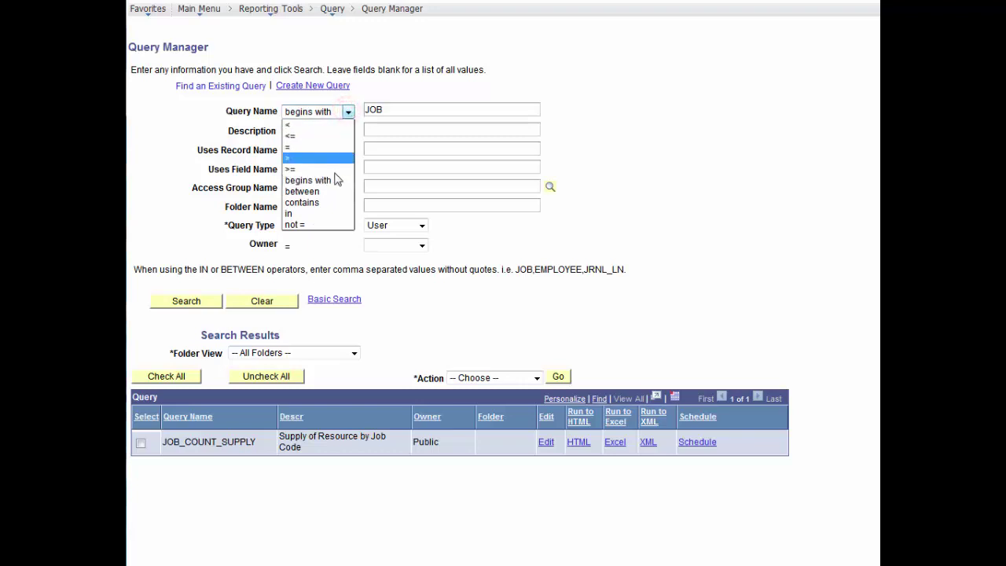
click(327, 204)
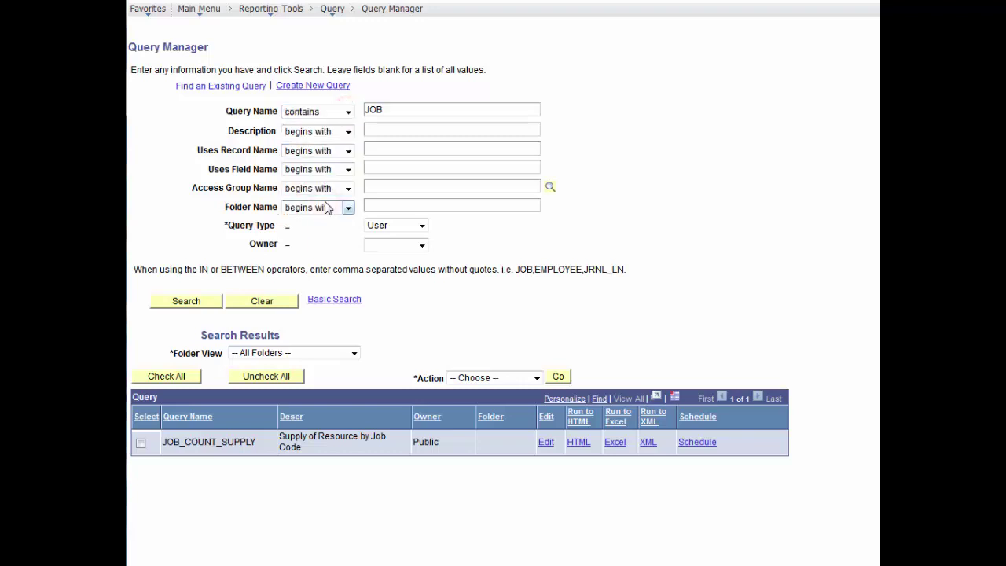
click(189, 303)
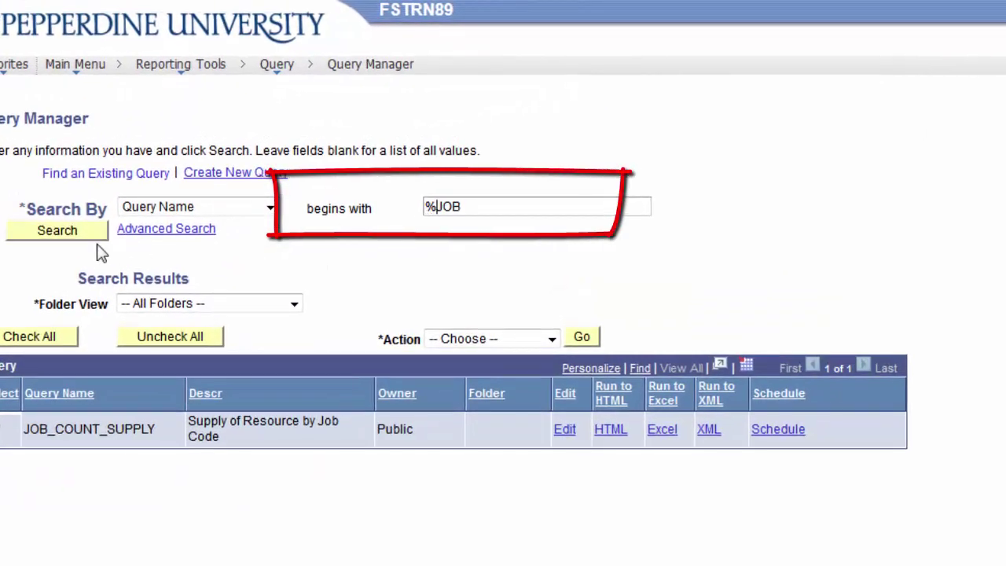
Step: Run the %JOB query name search, then search Uses Field Name for %EMPLID
click(63, 231)
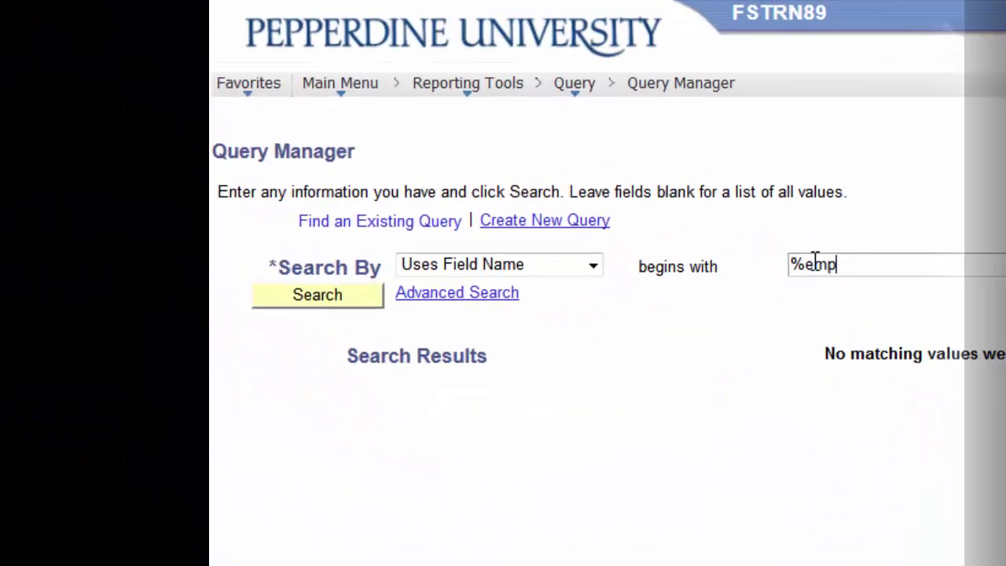
text(lid)
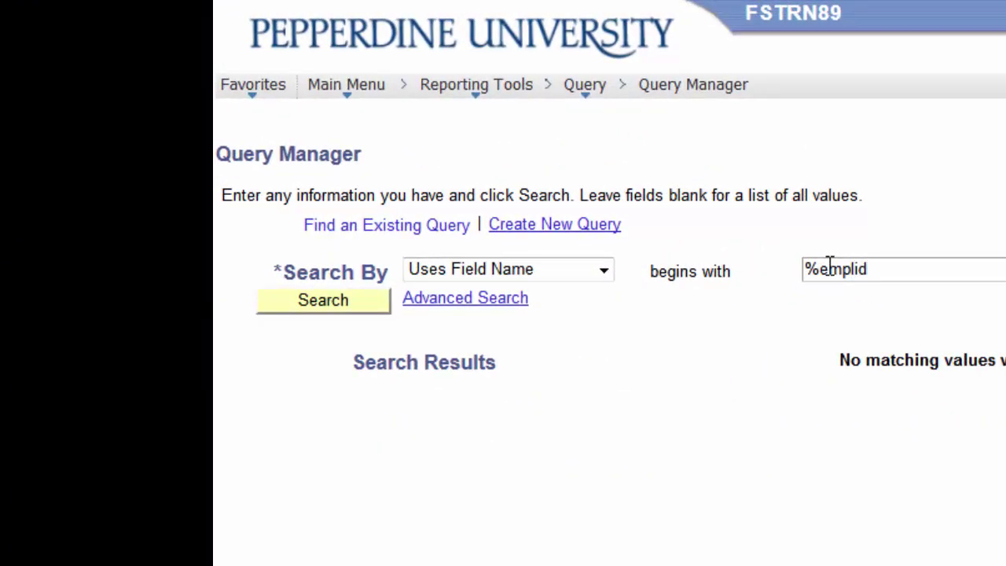
key(Return)
scroll(903, 532, down, 5)
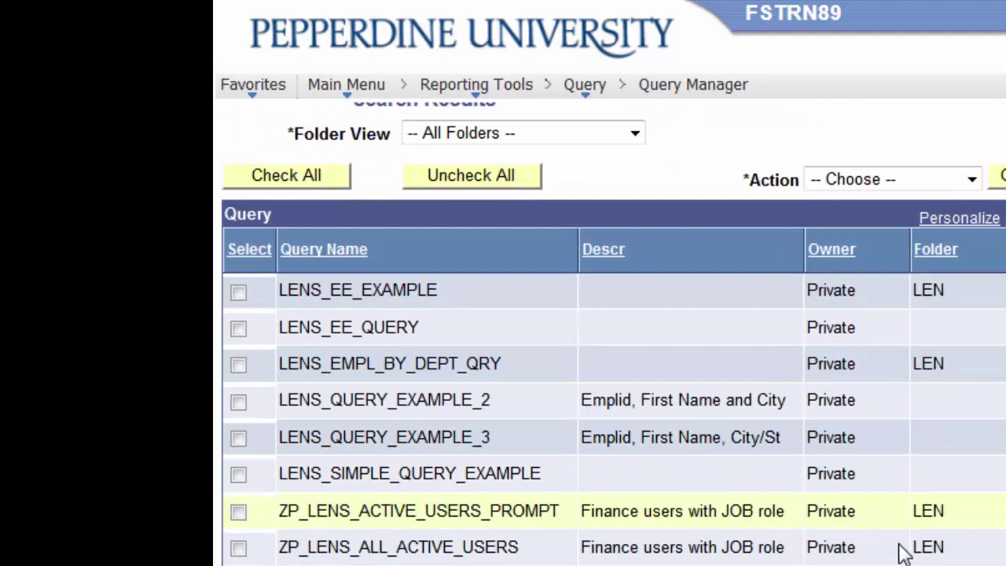
Step: Search by Uses Record Name for %personal and review the matching queries
click(602, 268)
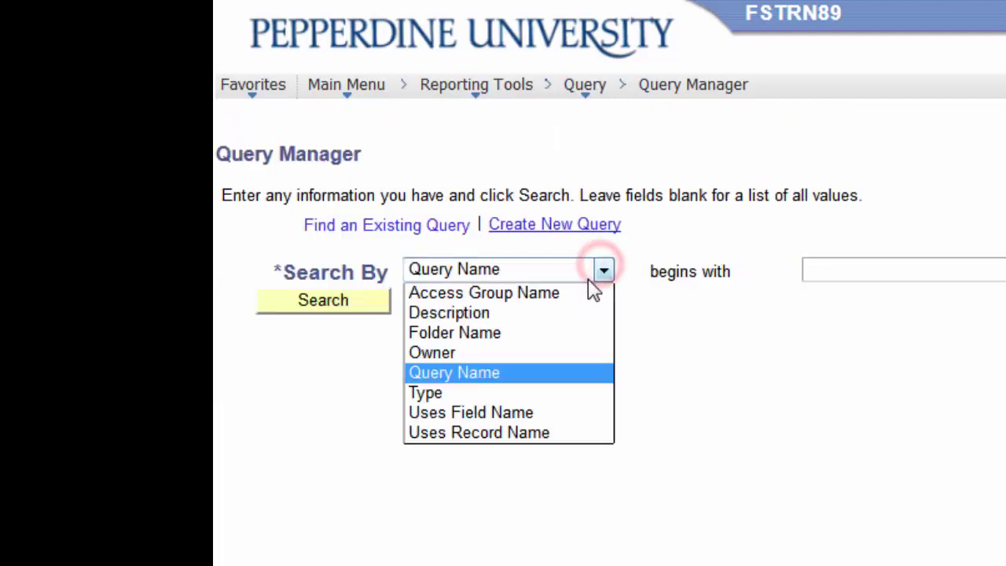
click(578, 438)
click(867, 270)
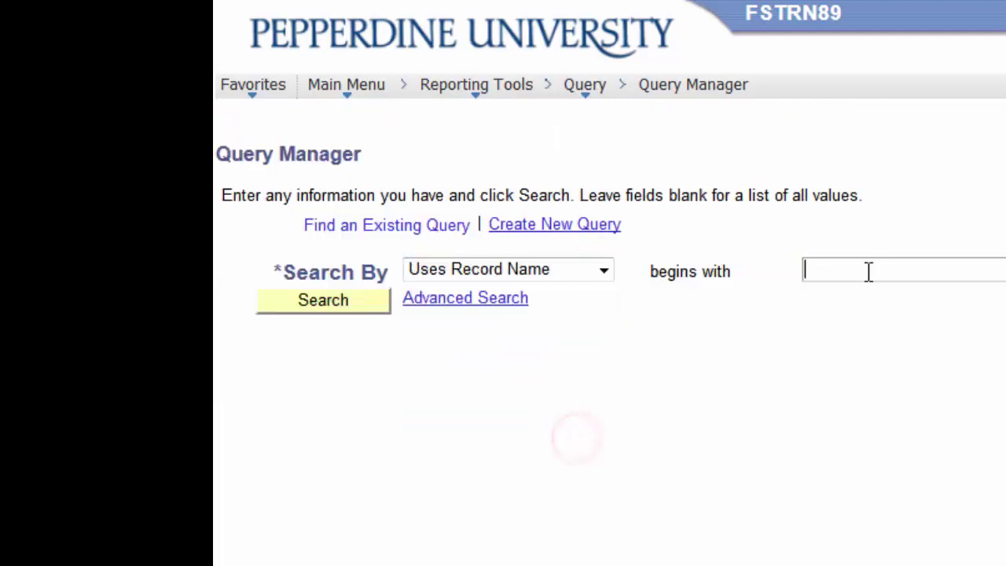
text(%personal)
key(Return)
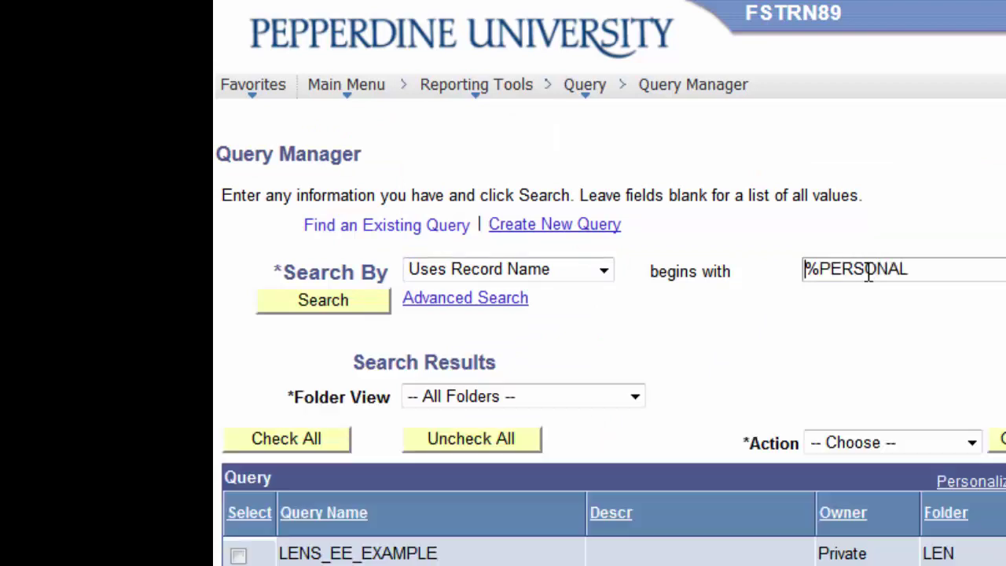
scroll(613, 354, down, 4)
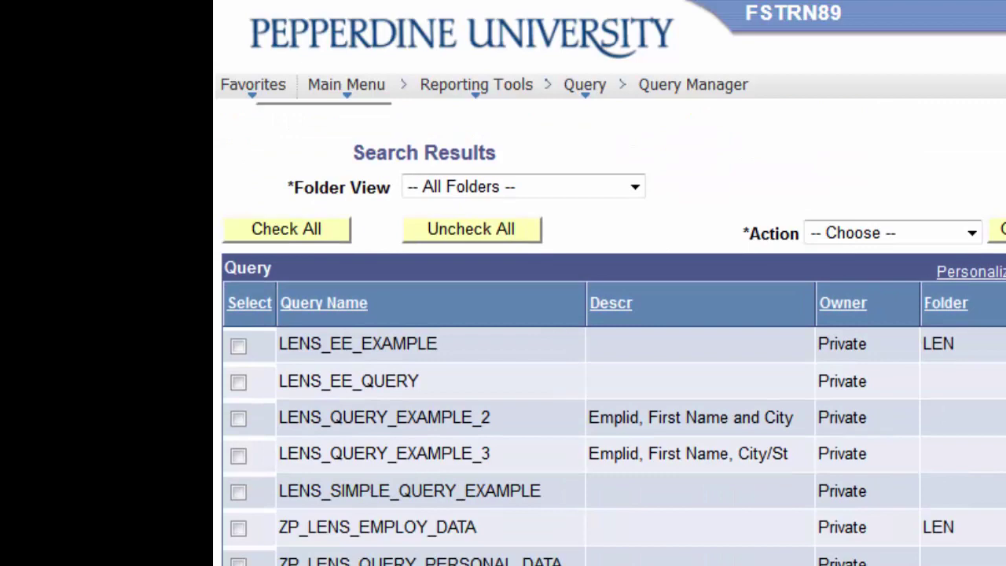
scroll(770, 440, up, 4)
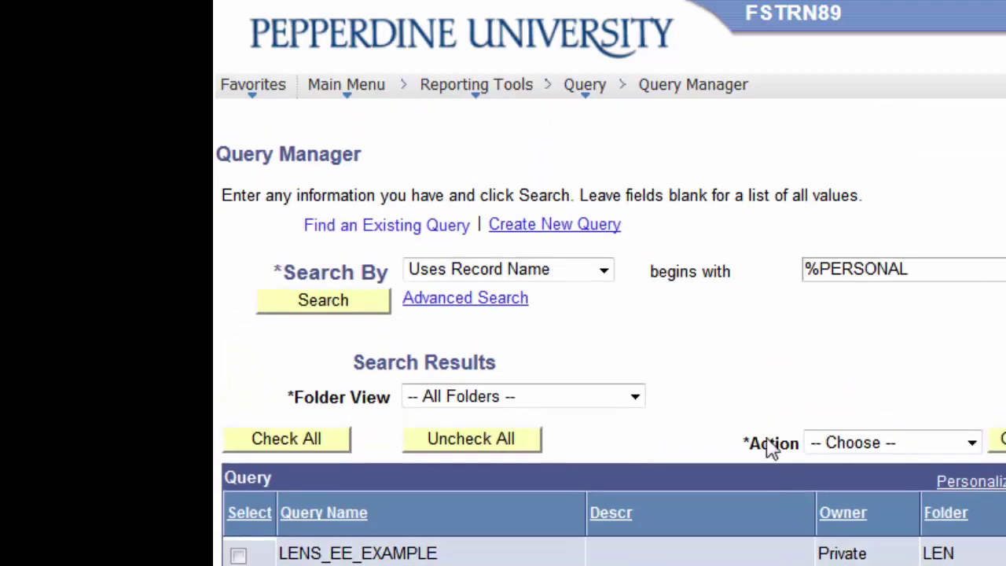